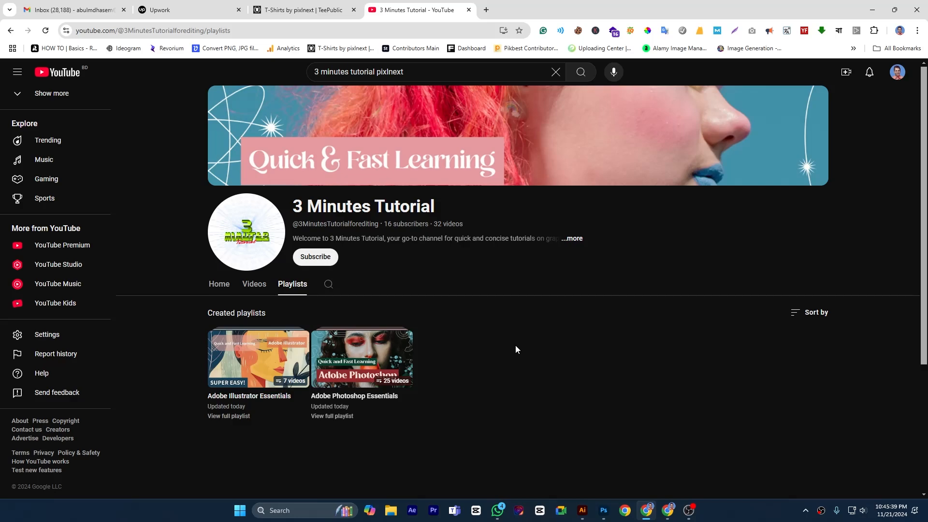
- Switch to Illustrator and draw a closed, curved eyebrow-like outline with the Pen tool, starting at about X 169 pt, Y 101 pt
click(582, 510)
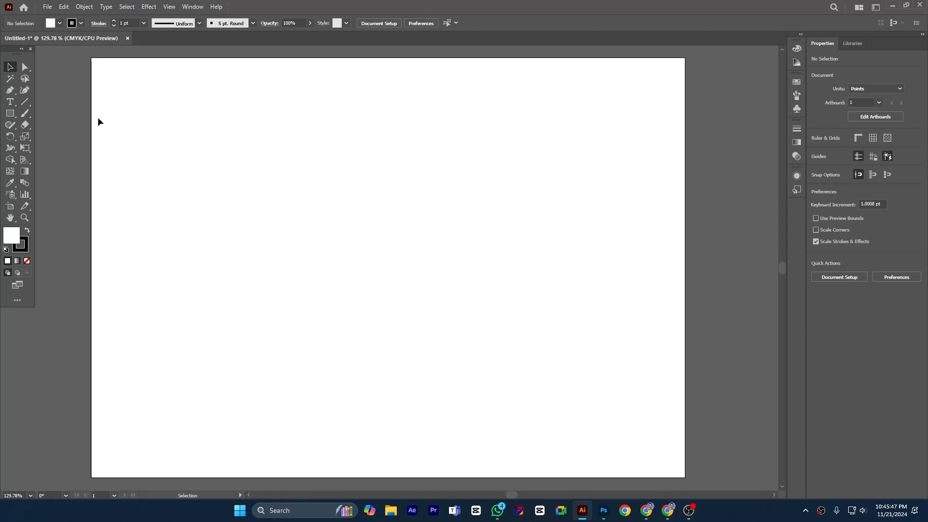
click(13, 93)
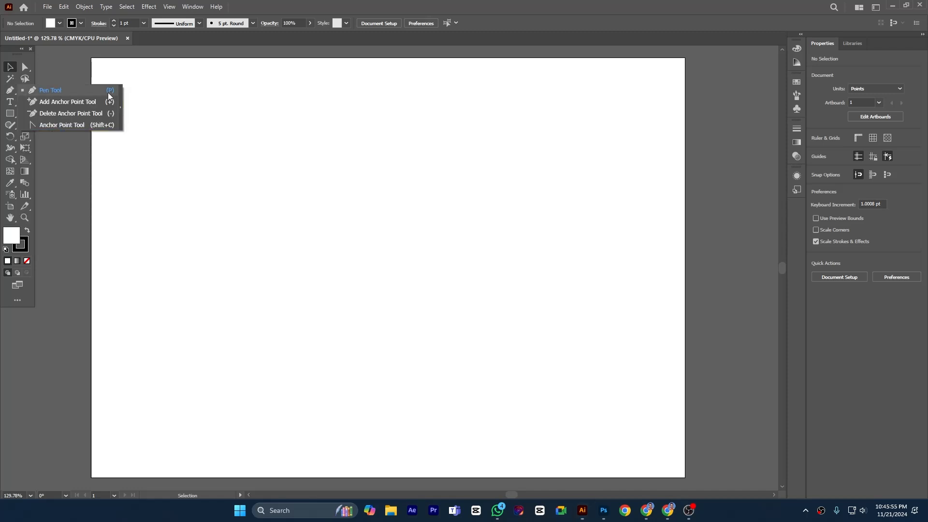
click(72, 90)
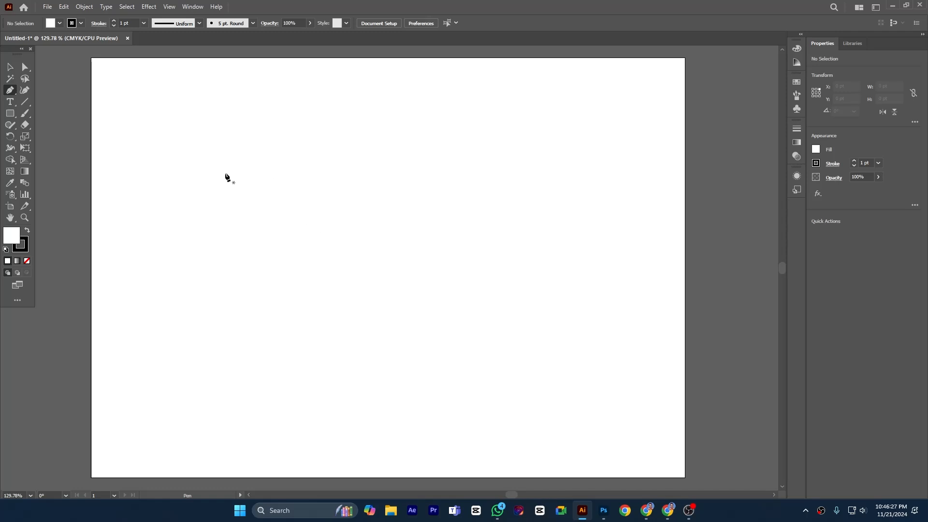
click(210, 128)
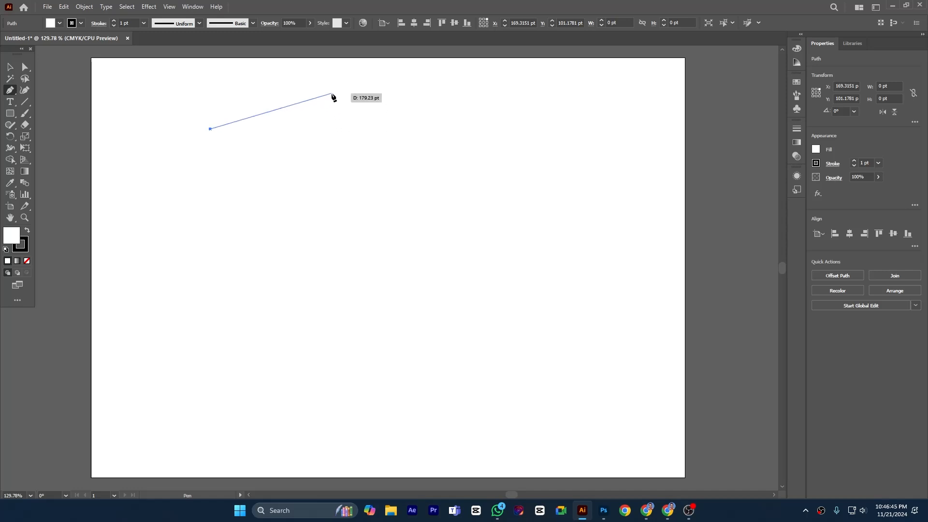
drag(332, 92, 363, 93)
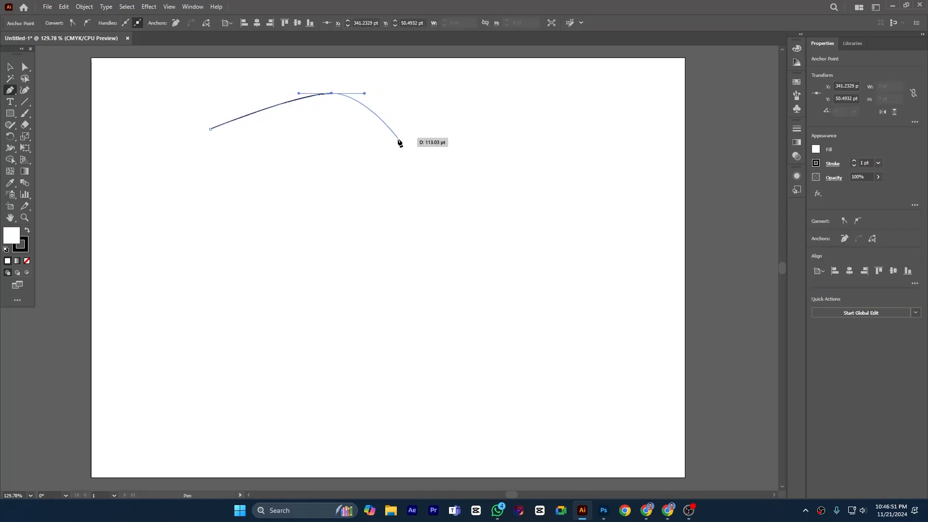
drag(406, 117, 406, 166)
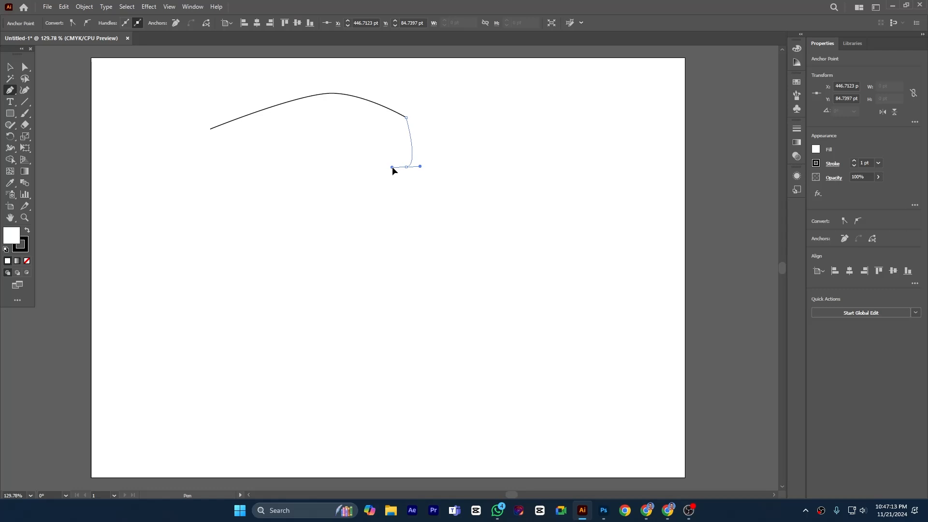
mouse_move(393, 167)
mouse_down()
mouse_move(408, 187)
mouse_move(377, 166)
mouse_up()
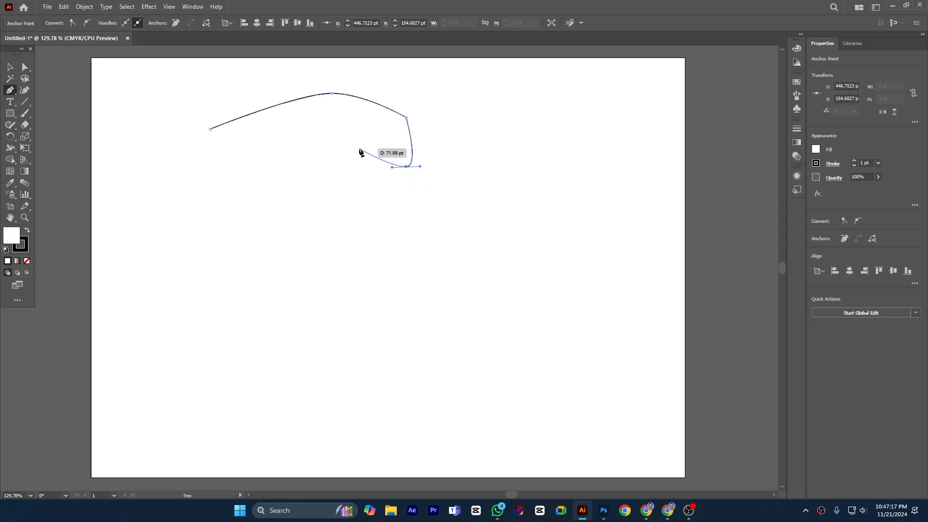
drag(347, 133, 343, 118)
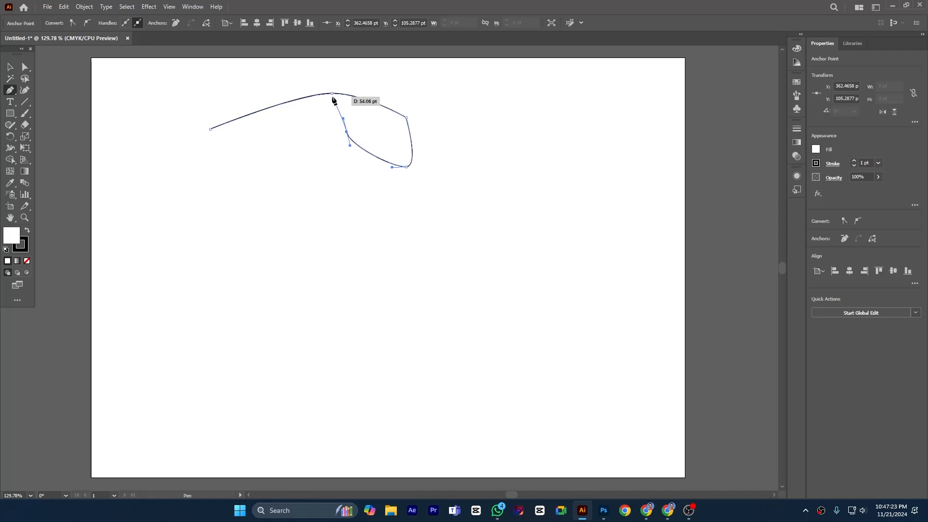
drag(269, 128, 199, 126)
click(10, 67)
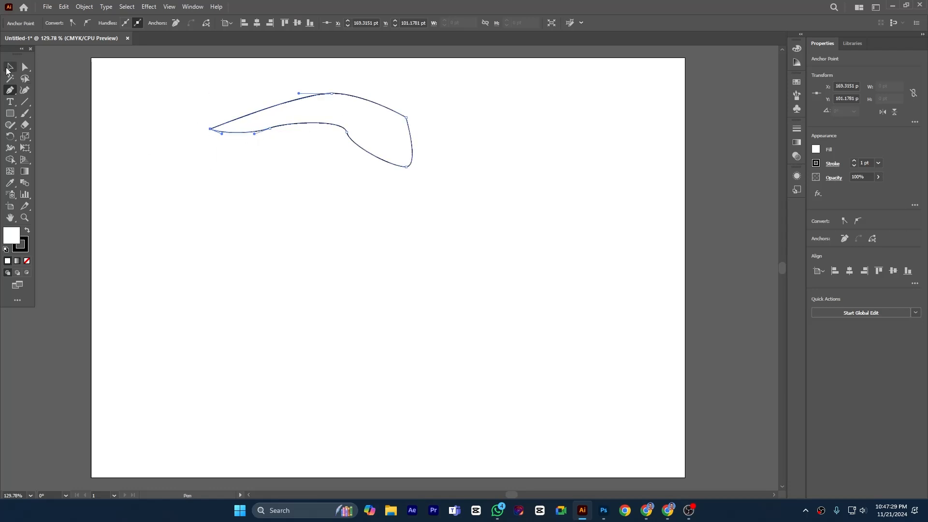
click(294, 221)
- Draw a closed curved teardrop outline below the eyebrow-like shape with the Pen tool, its pointed end at about X 263 pt, Y 227 pt
click(10, 89)
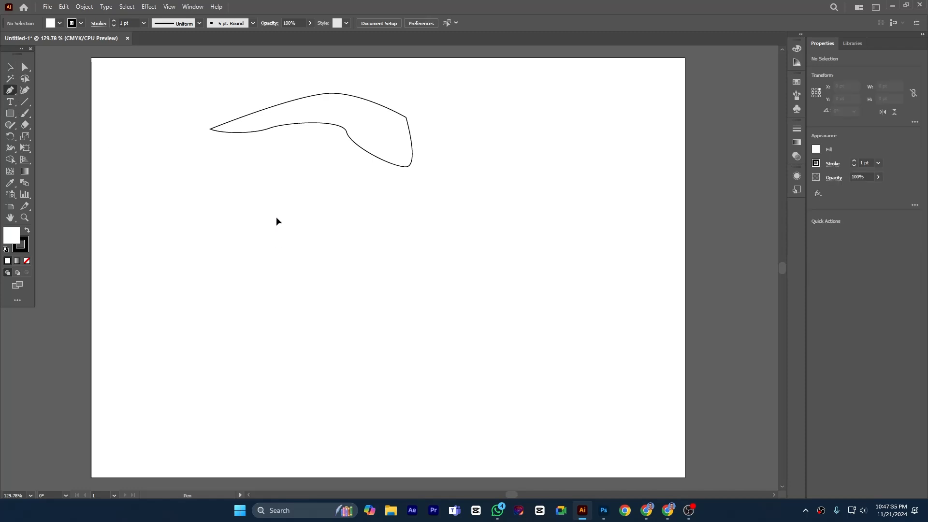
click(276, 218)
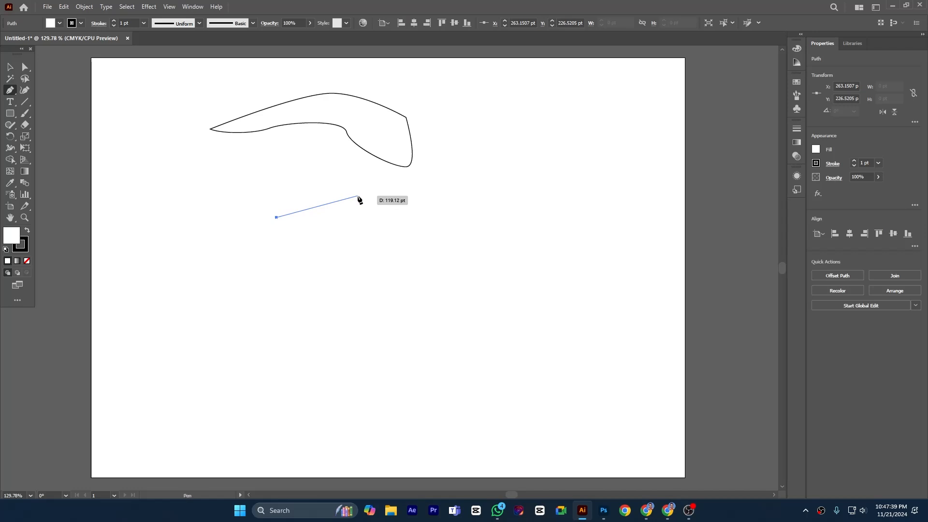
drag(359, 196, 378, 196)
drag(379, 195, 393, 195)
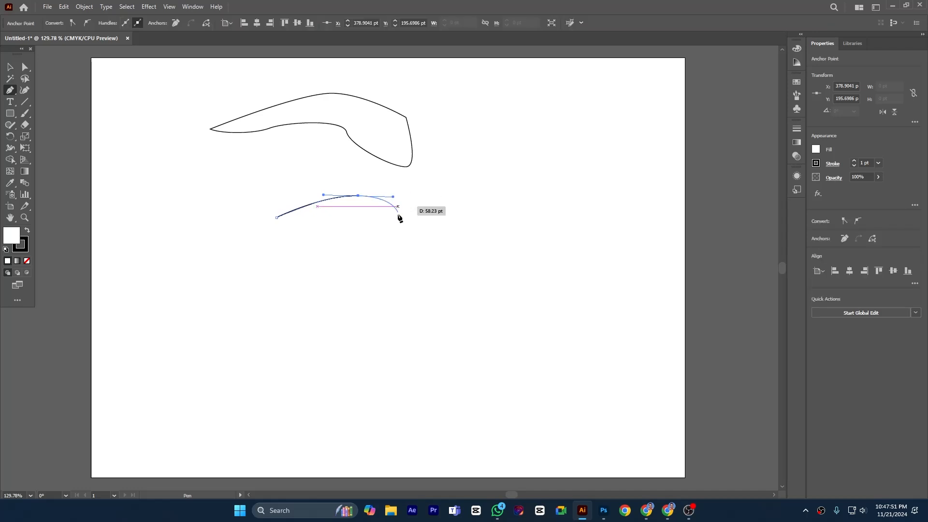
drag(390, 234, 387, 245)
drag(335, 258, 315, 257)
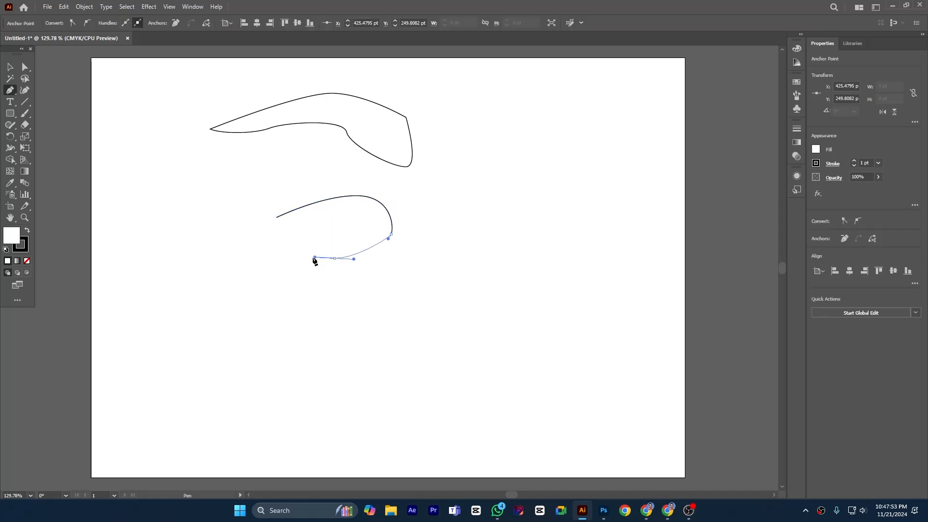
drag(276, 218, 271, 215)
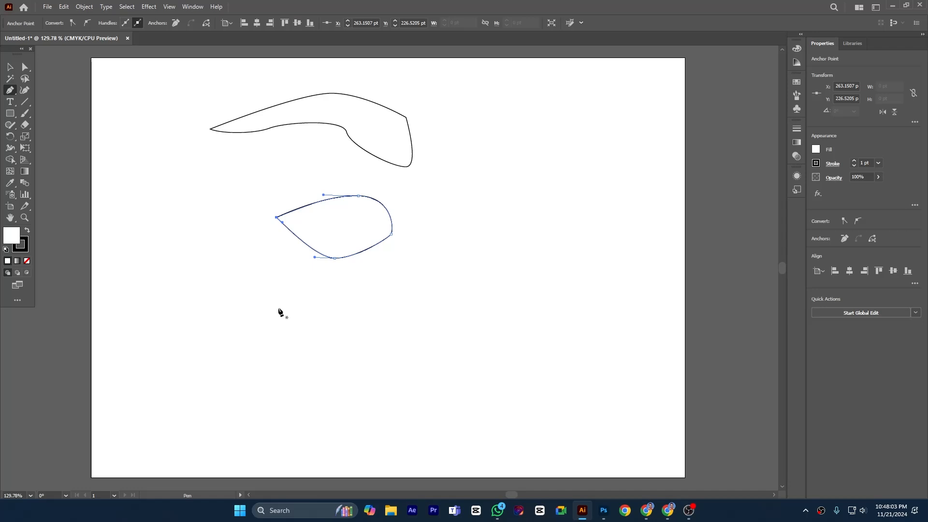
- Draw a second closed shape to the left of the teardrop, starting and ending at its pointed anchor, mixing curved and straight segments
click(276, 219)
drag(276, 218, 237, 176)
drag(212, 209, 208, 225)
click(236, 250)
click(266, 239)
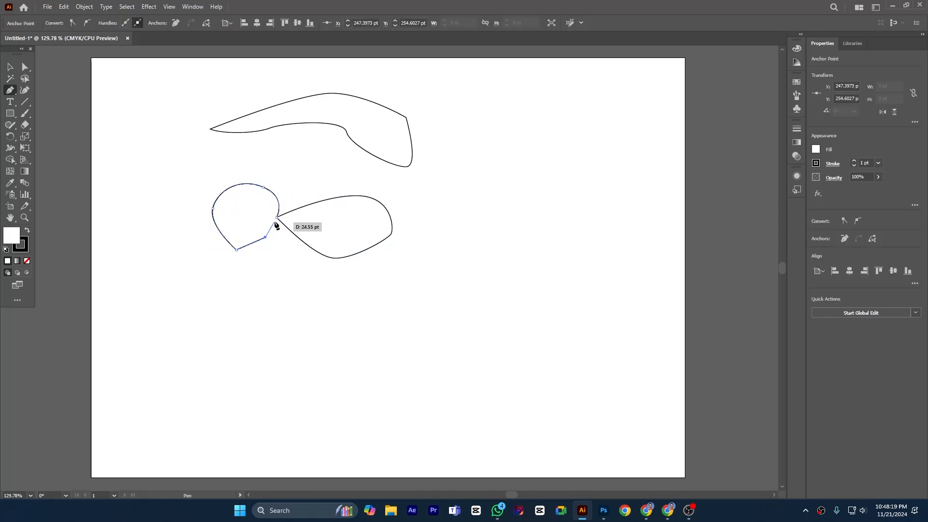
click(278, 217)
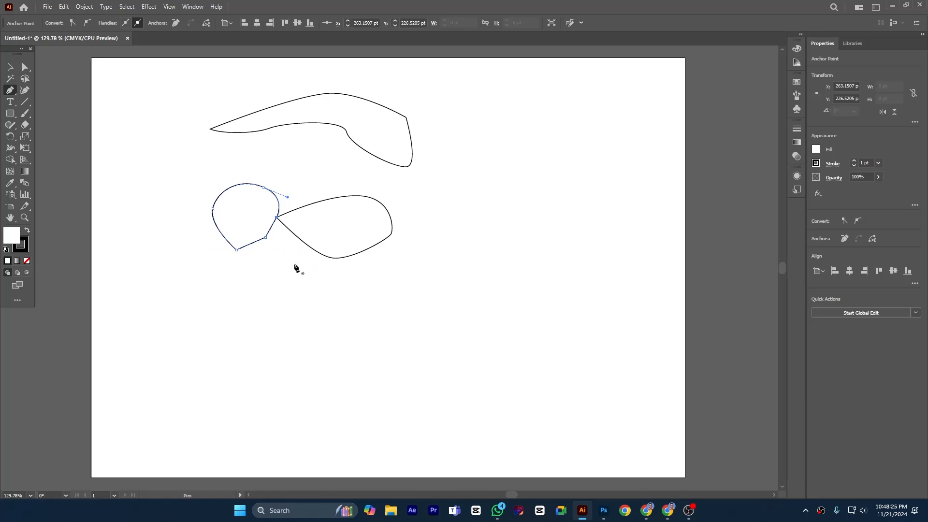
- Delete the left shape's upper anchor beside the teardrop and convert its shared corner and lowest corner to smooth points
click(263, 189)
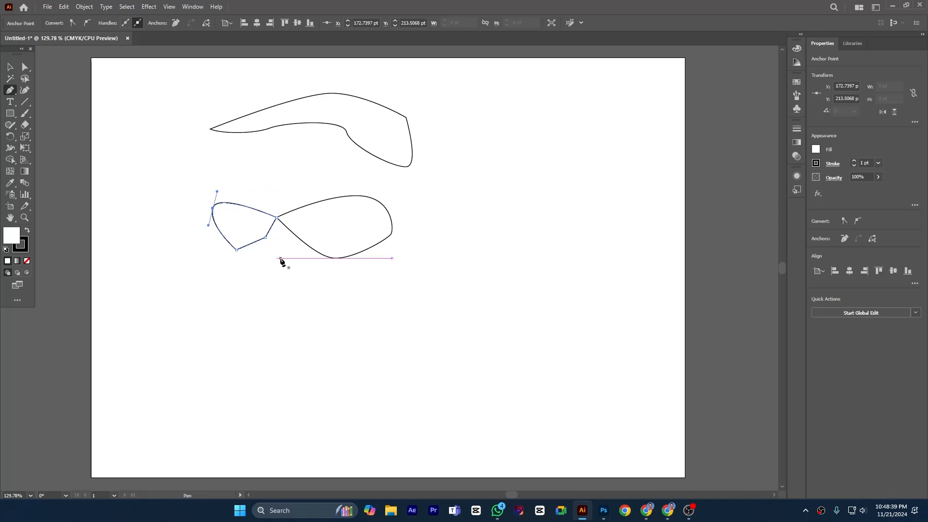
key(alt)
alt+click(277, 218)
mouse_move(277, 219)
mouse_down()
mouse_move(275, 228)
mouse_move(274, 200)
mouse_up()
key(alt)
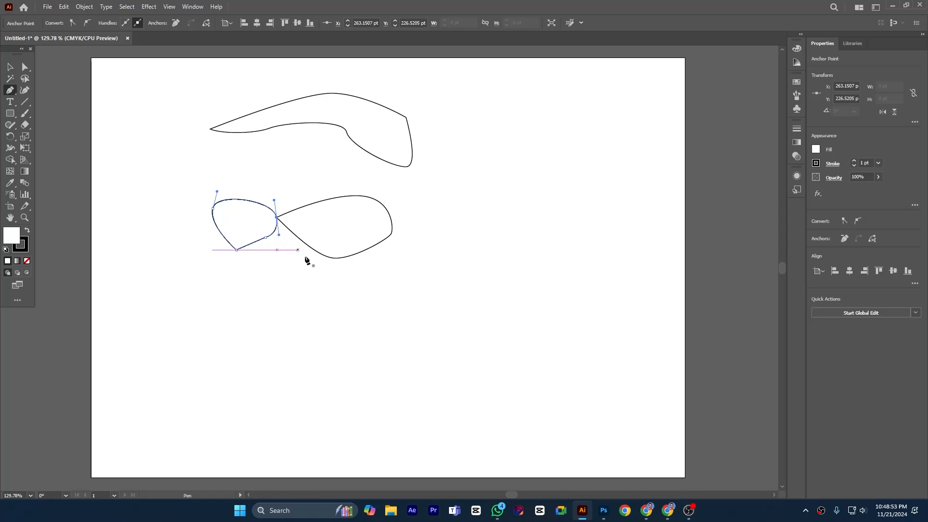
alt+click(237, 250)
drag(236, 254, 253, 251)
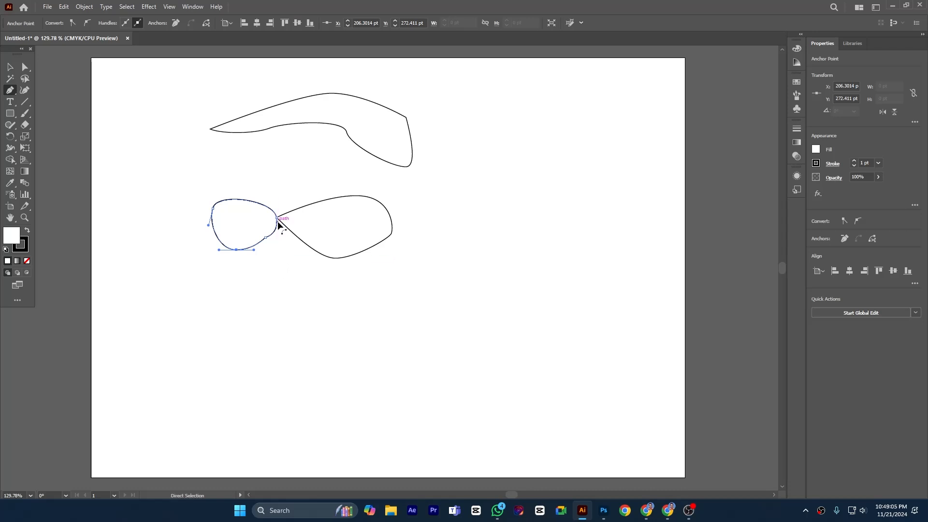
- Lengthen the handles of the left shape's outermost anchor and move that anchor outward to about X 81 pt, Y 189 pt
click(280, 225)
drag(213, 210, 202, 161)
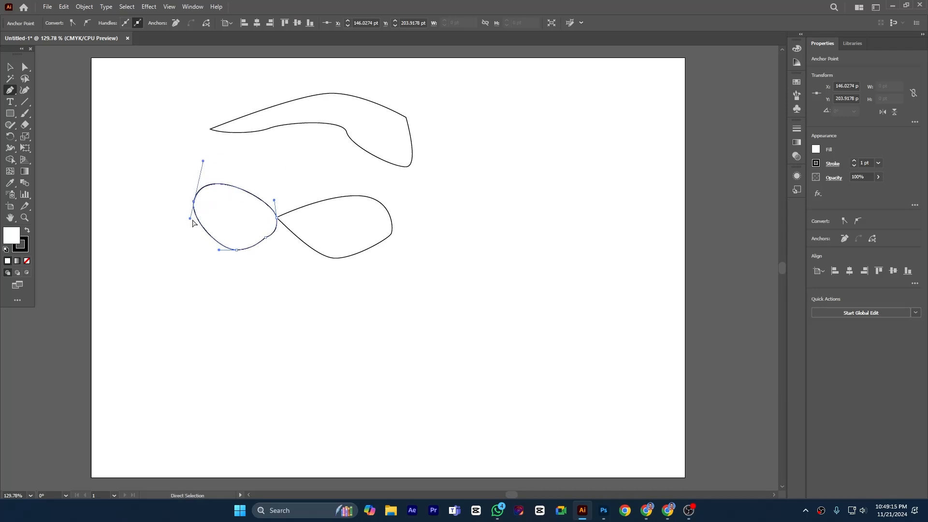
drag(190, 218, 181, 255)
drag(193, 202, 147, 191)
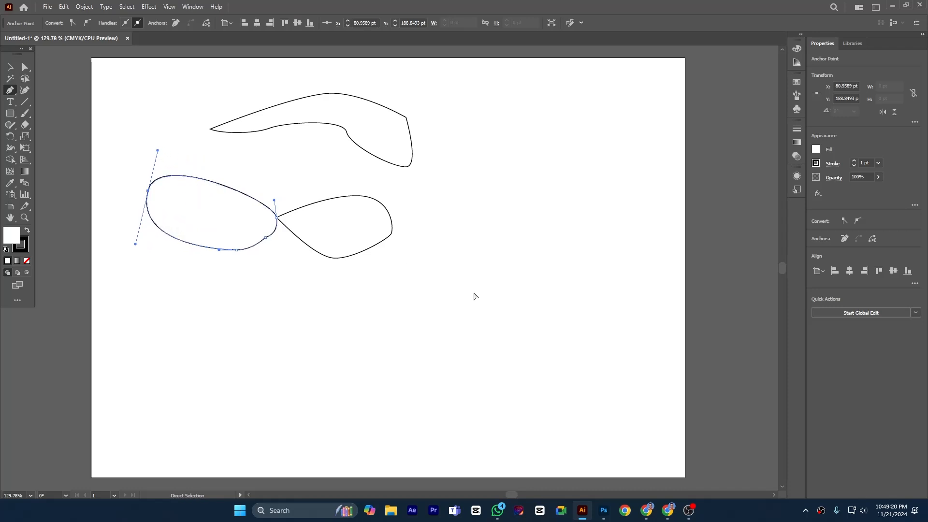
- Draw a Z-shaped path of straight segments to the right of the teardrop, with lower and upper sides about 266 pt and 190 pt long
click(354, 287)
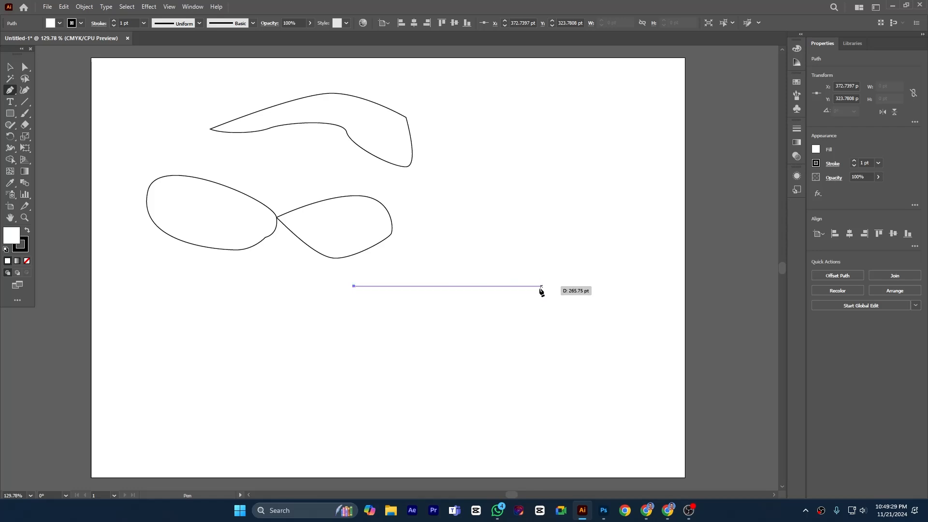
click(542, 289)
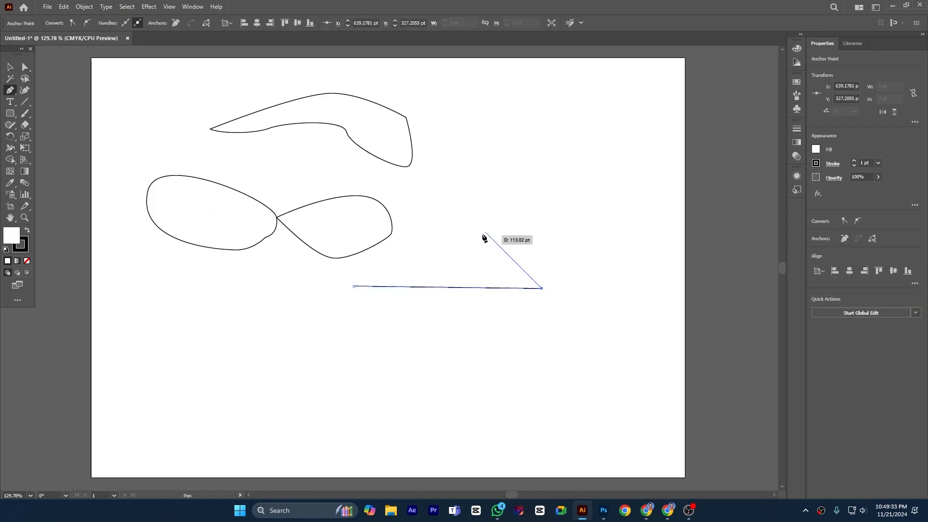
click(420, 167)
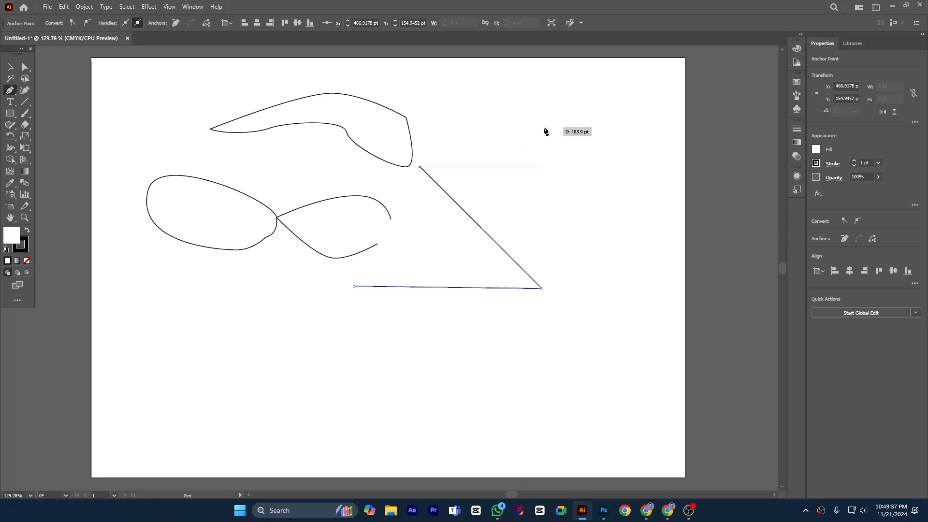
click(554, 167)
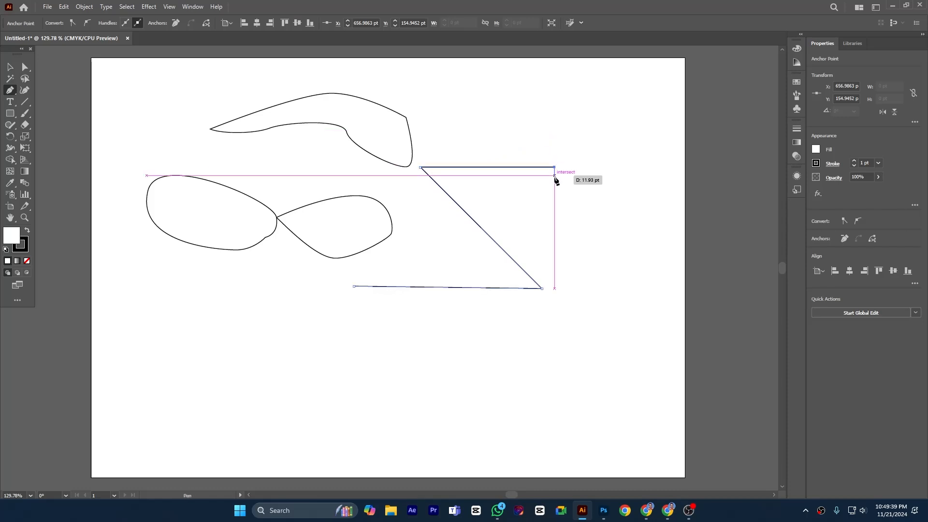